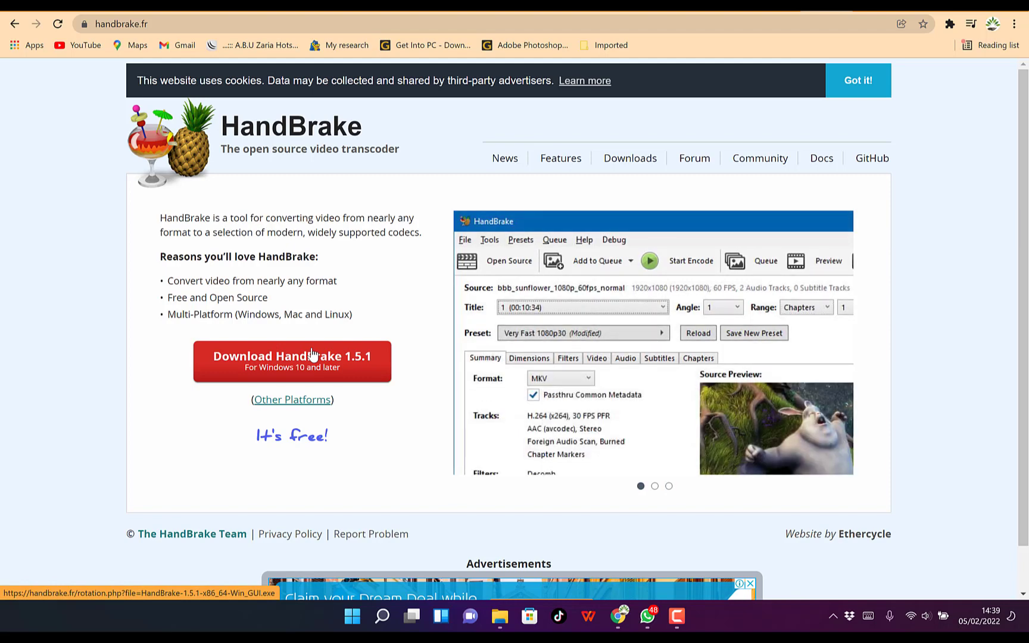
Step: Minimize Chrome and launch the installed HandBrake app from a Start menu search
click(618, 615)
click(352, 616)
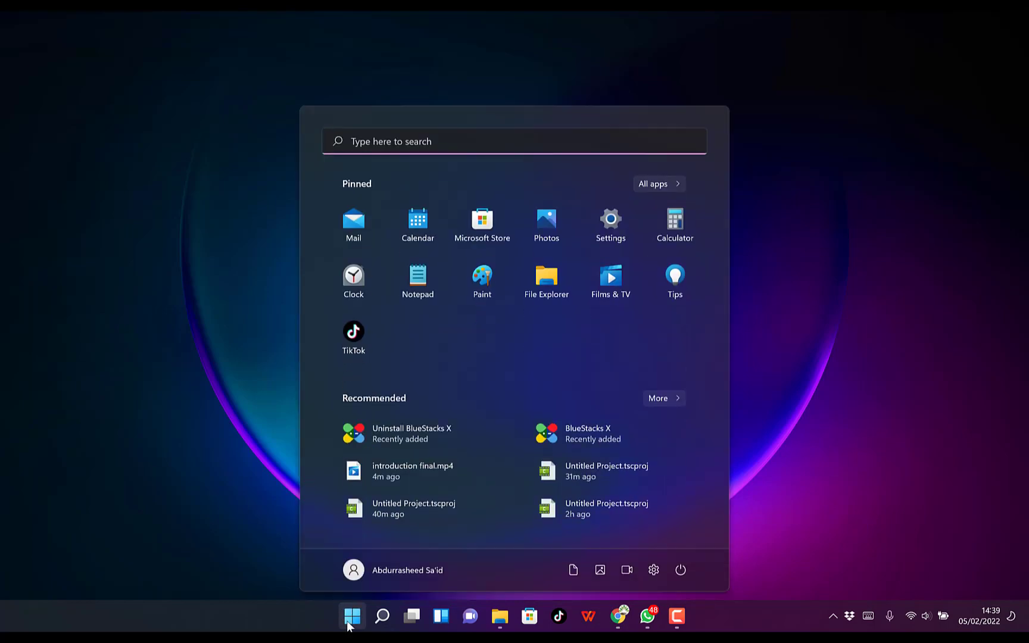
text(handBrake)
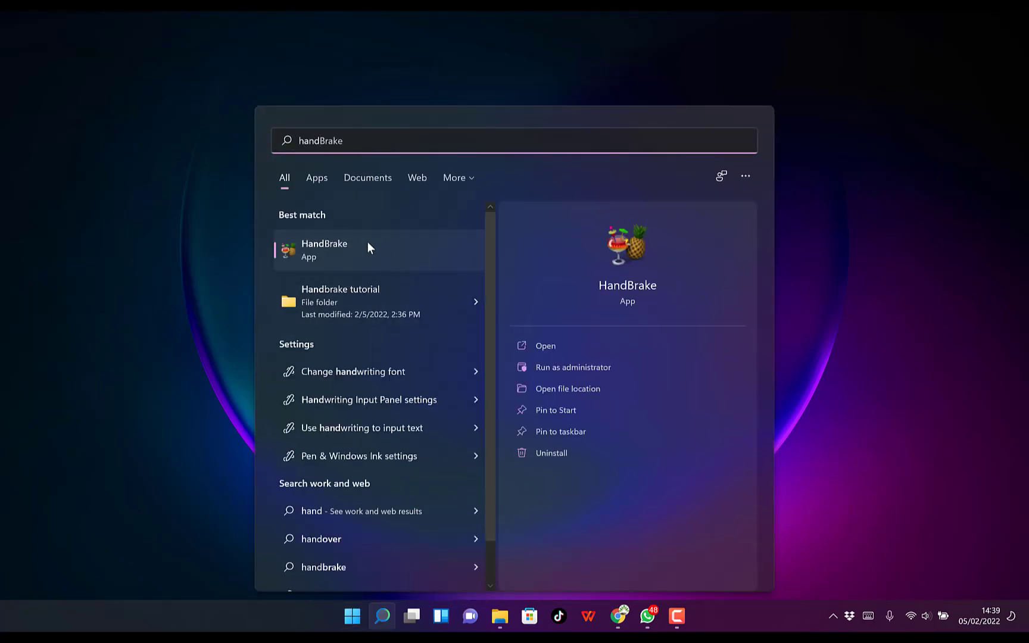
click(367, 245)
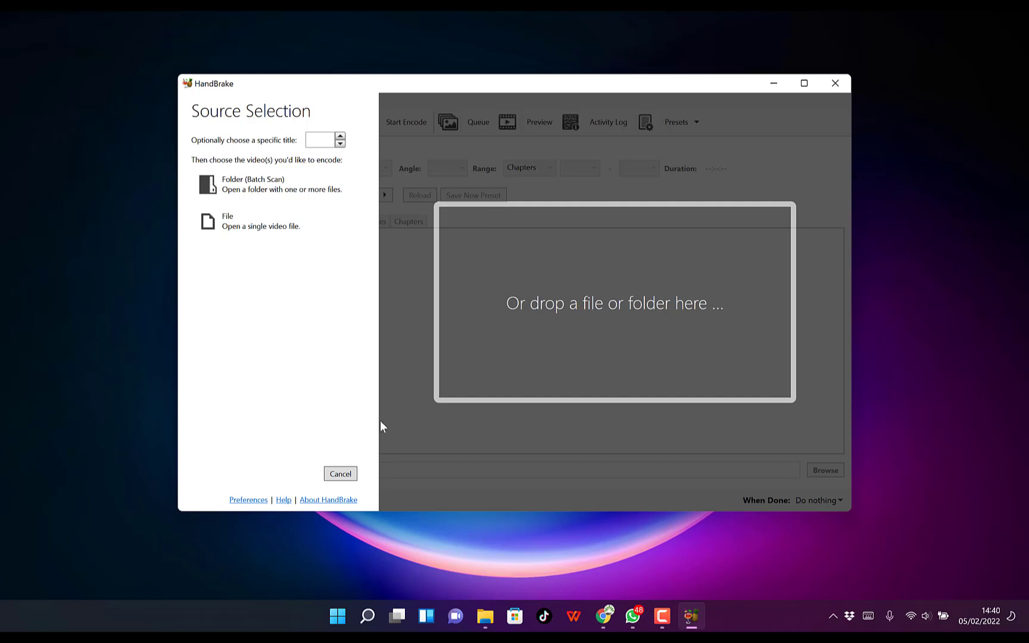
Step: Open 'introduction final.mp4' from Videos > NEW > Handbrake tutorial as the source file
click(251, 218)
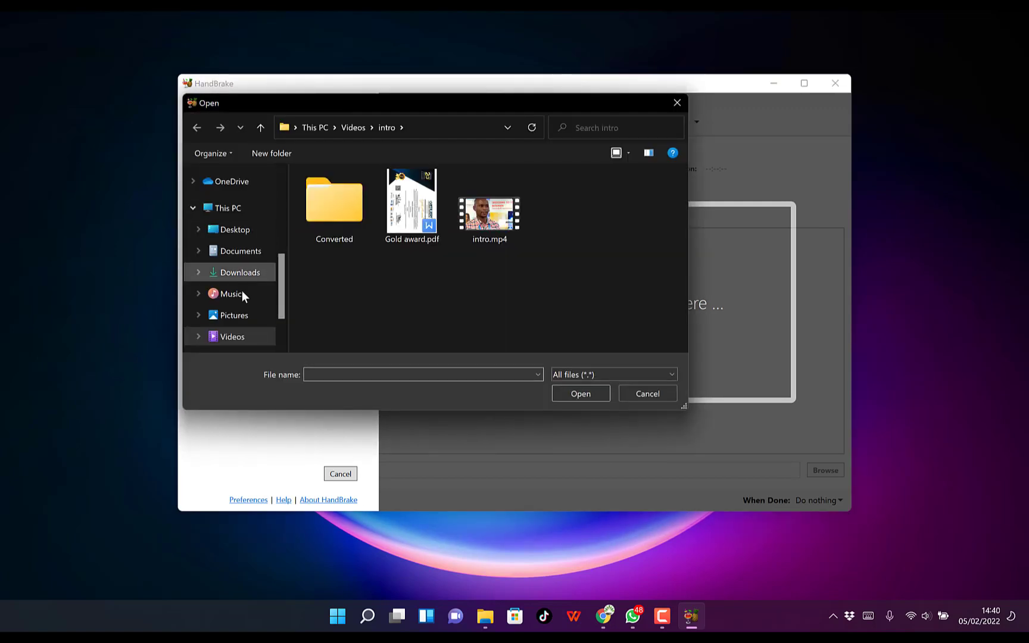
click(231, 337)
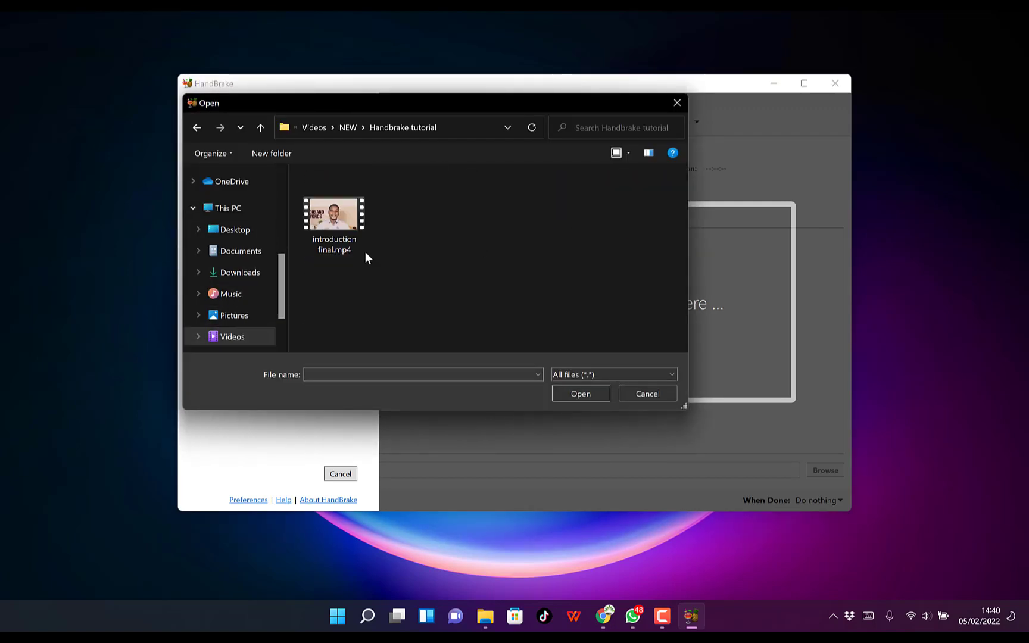
click(343, 218)
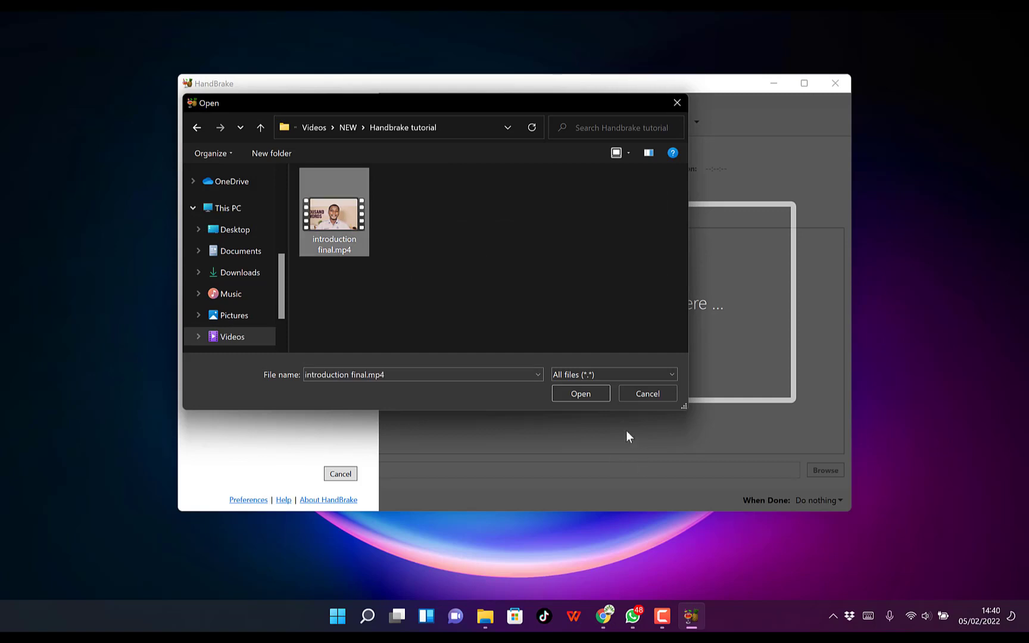
click(597, 393)
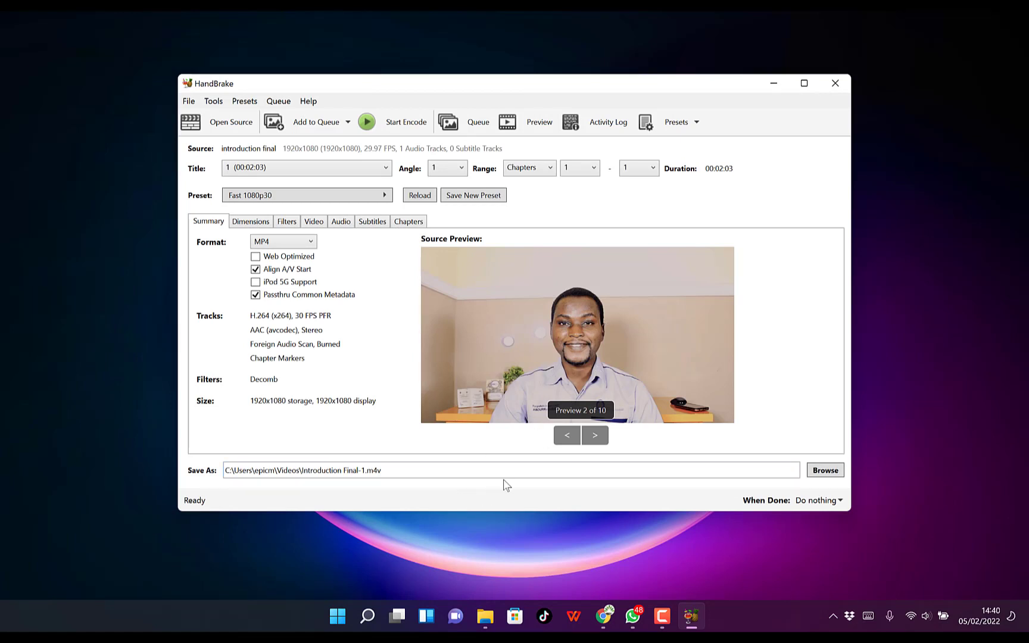
mouse_move(488, 621)
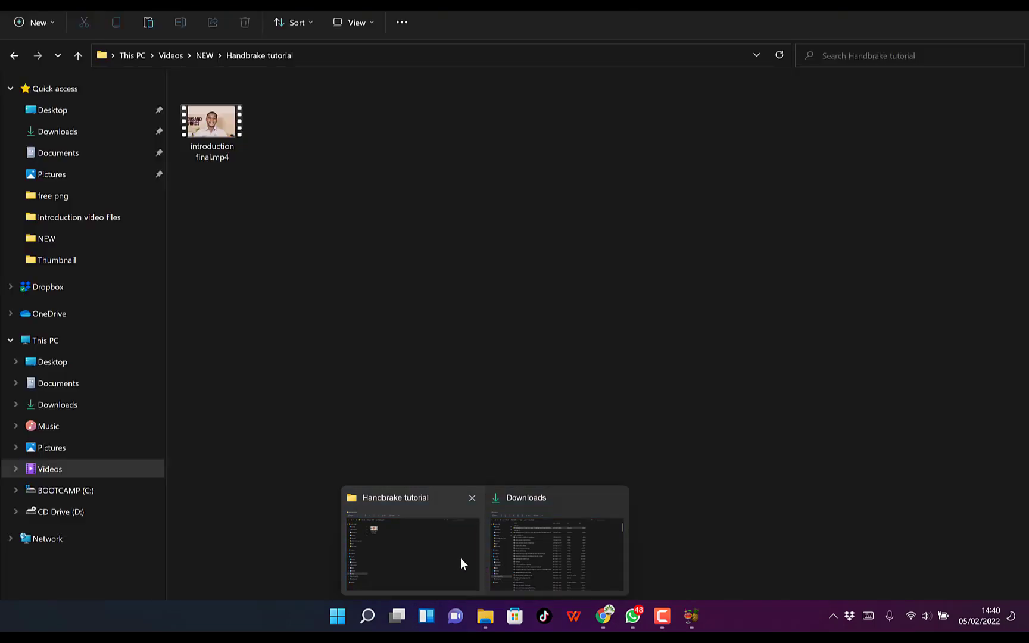
click(461, 558)
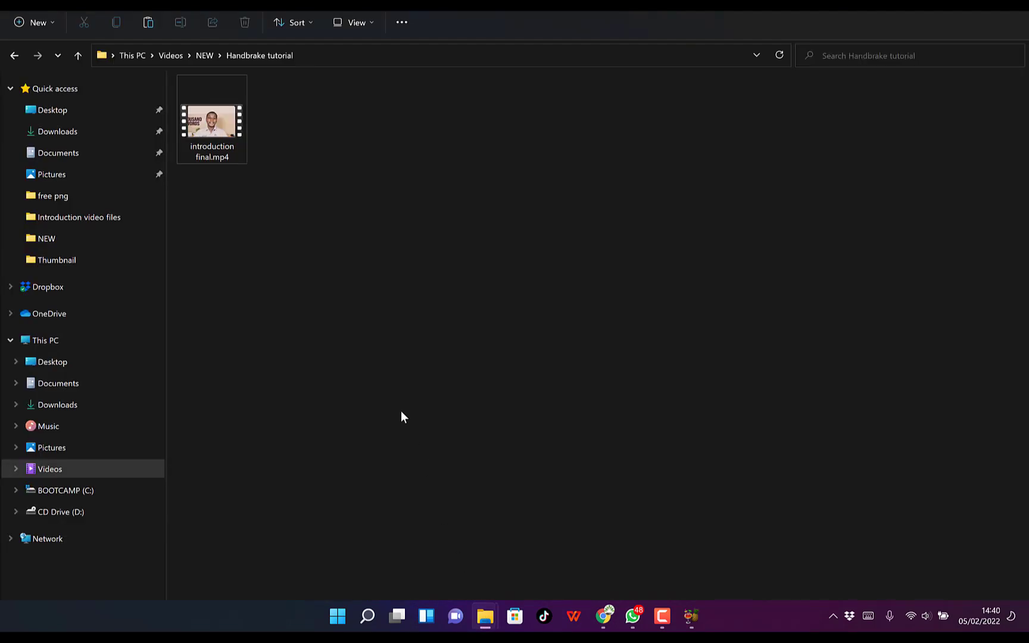
click(206, 123)
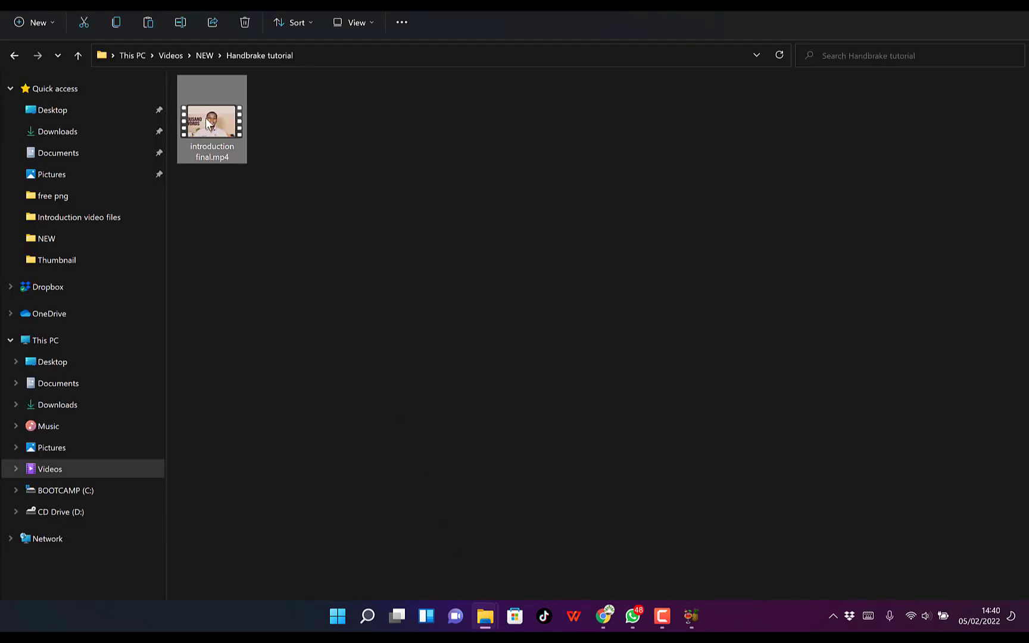
right_click(206, 123)
click(252, 324)
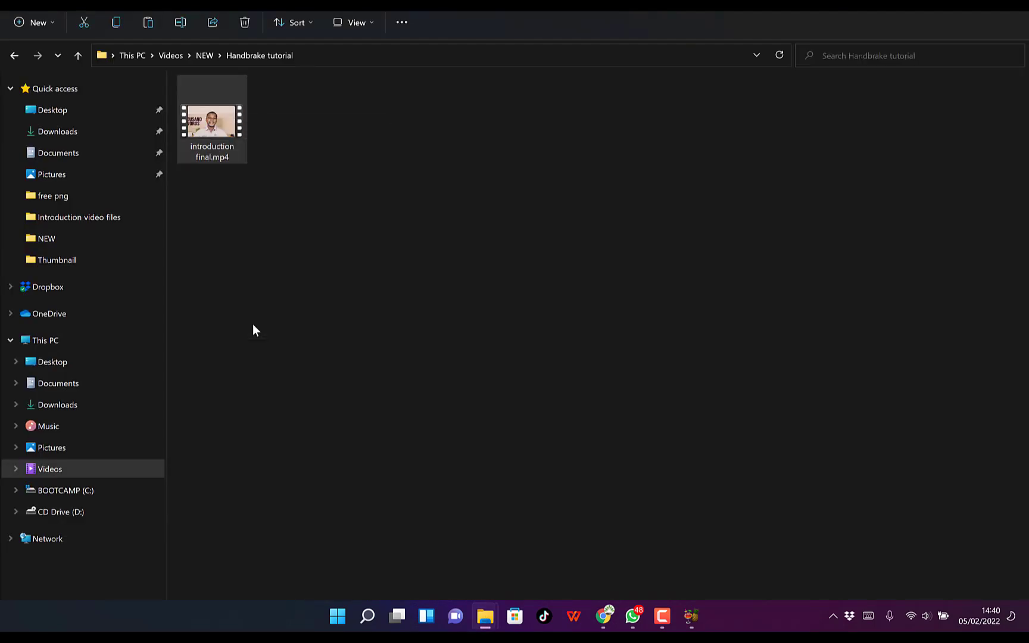
click(292, 591)
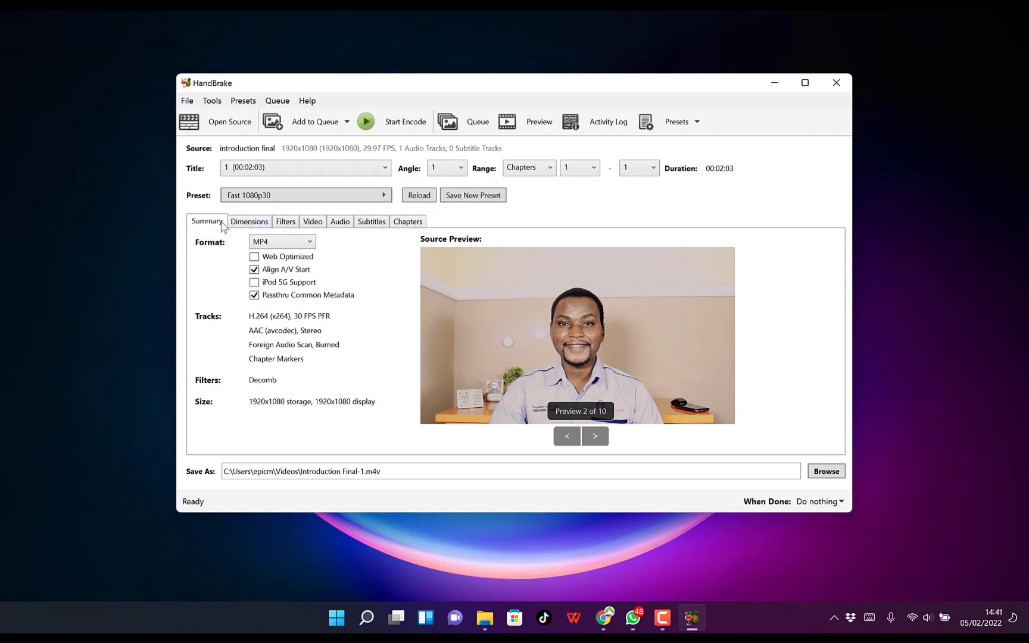
Step: Keep MP4 as the output container in the Summary tab's Format dropdown
click(303, 245)
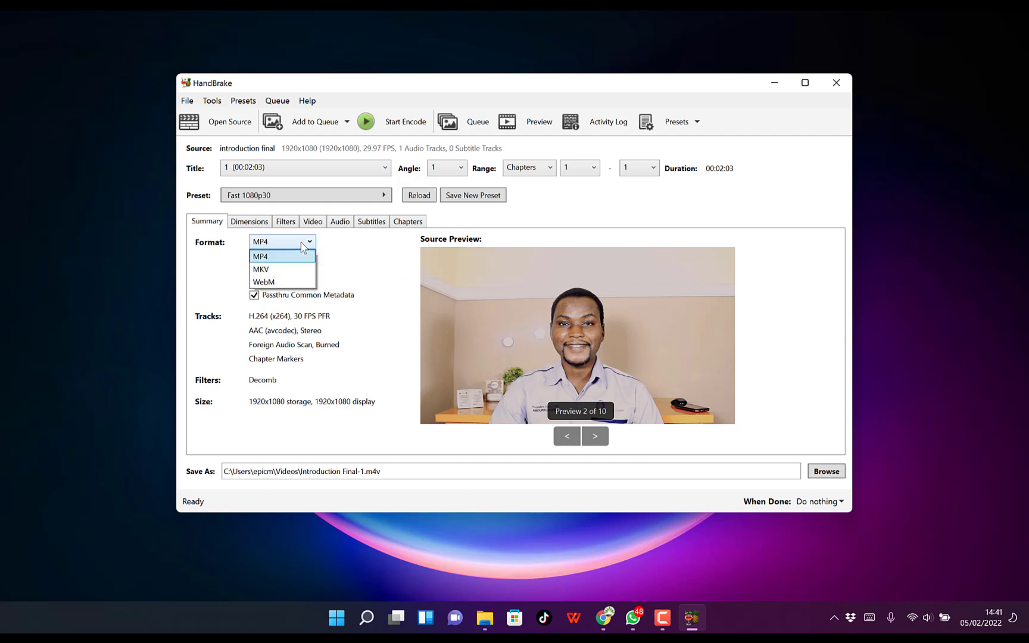
click(245, 294)
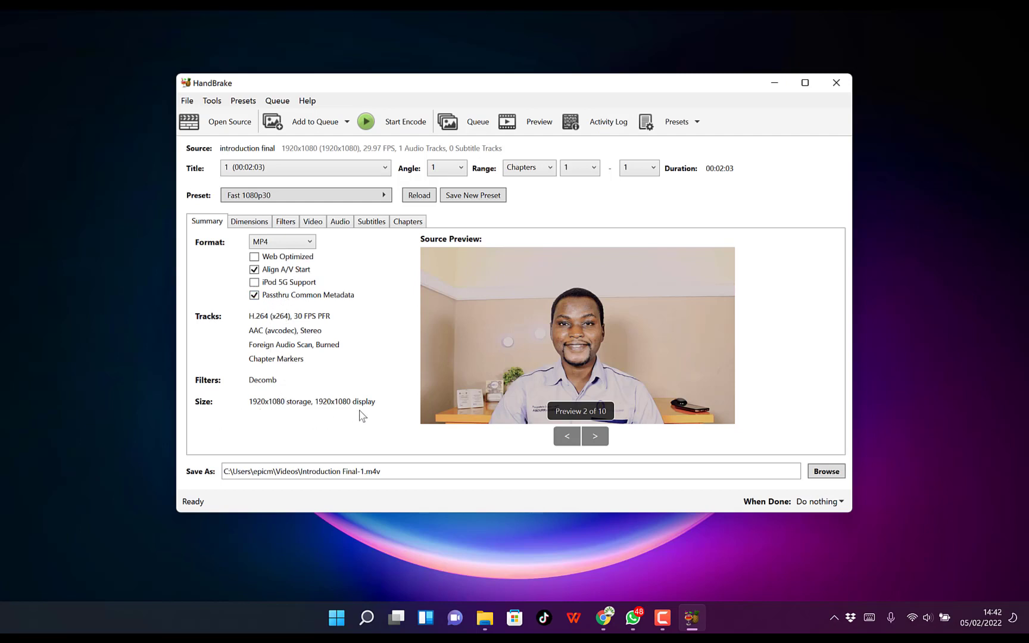
Step: On the Dimensions tab, keep the Resolution Limit at 1080p HD
click(242, 224)
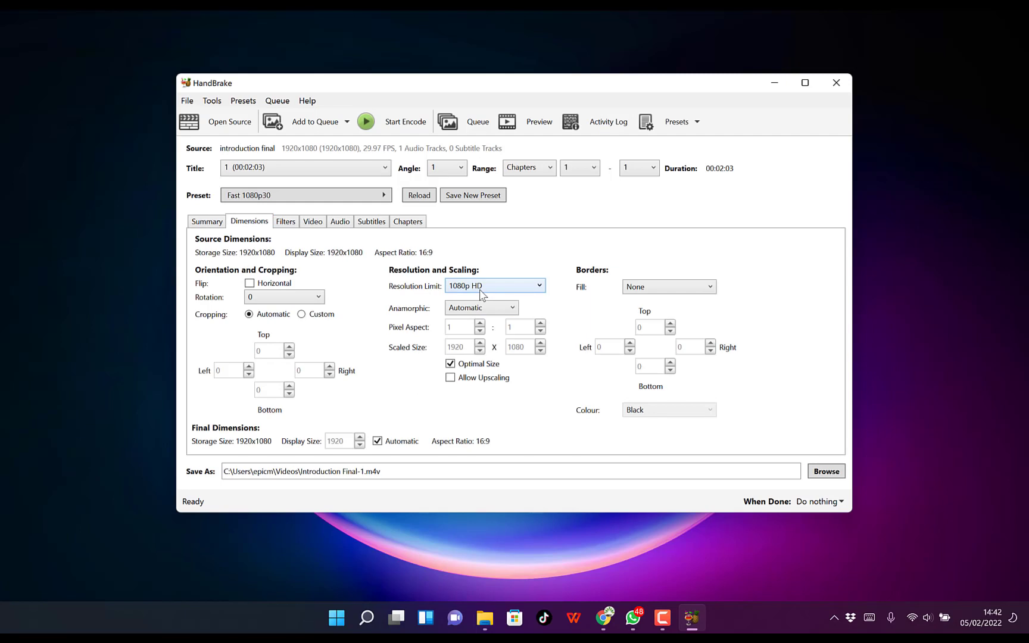
click(521, 291)
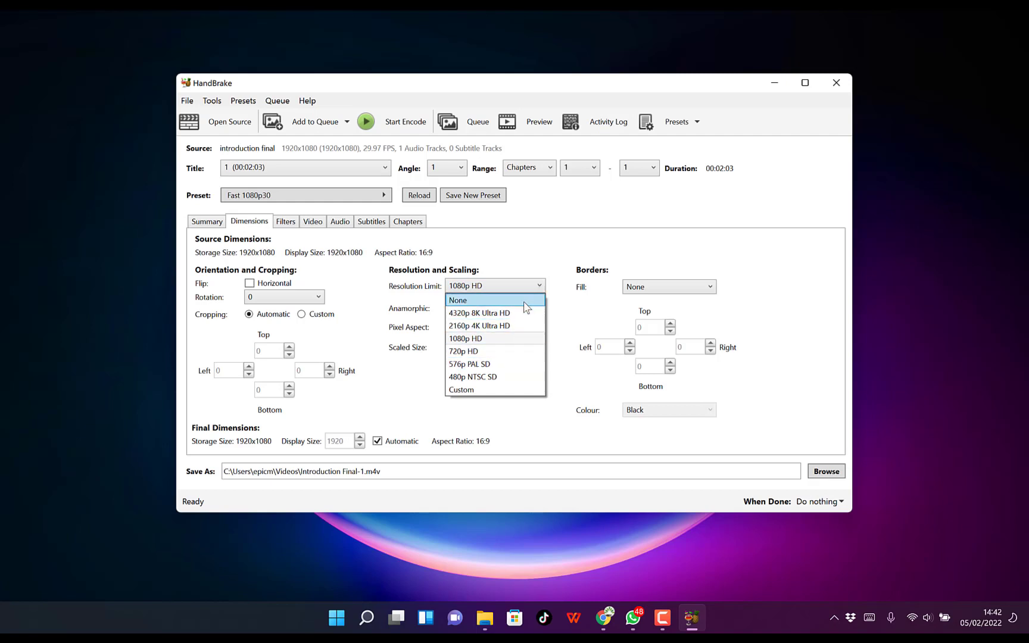
click(513, 245)
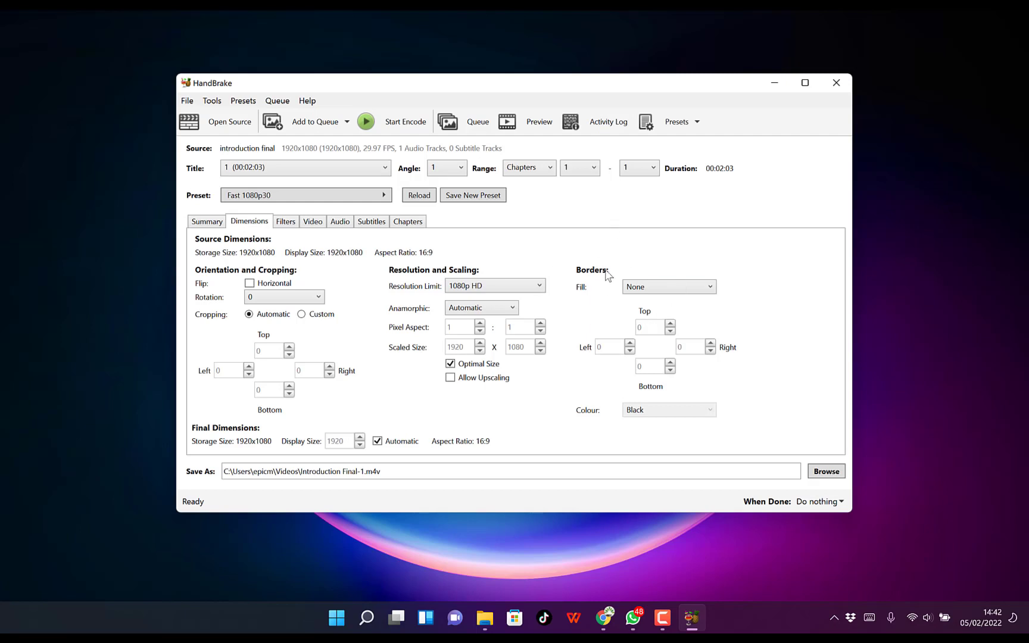
Step: On the Video tab, keep H.264 (x264) as the video encoder
click(284, 222)
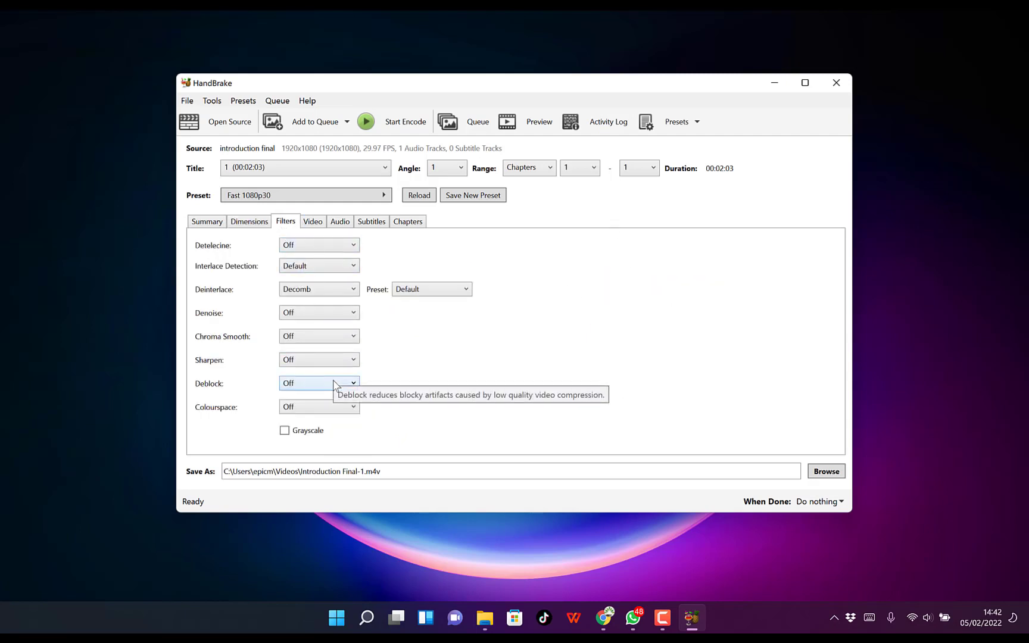
click(311, 222)
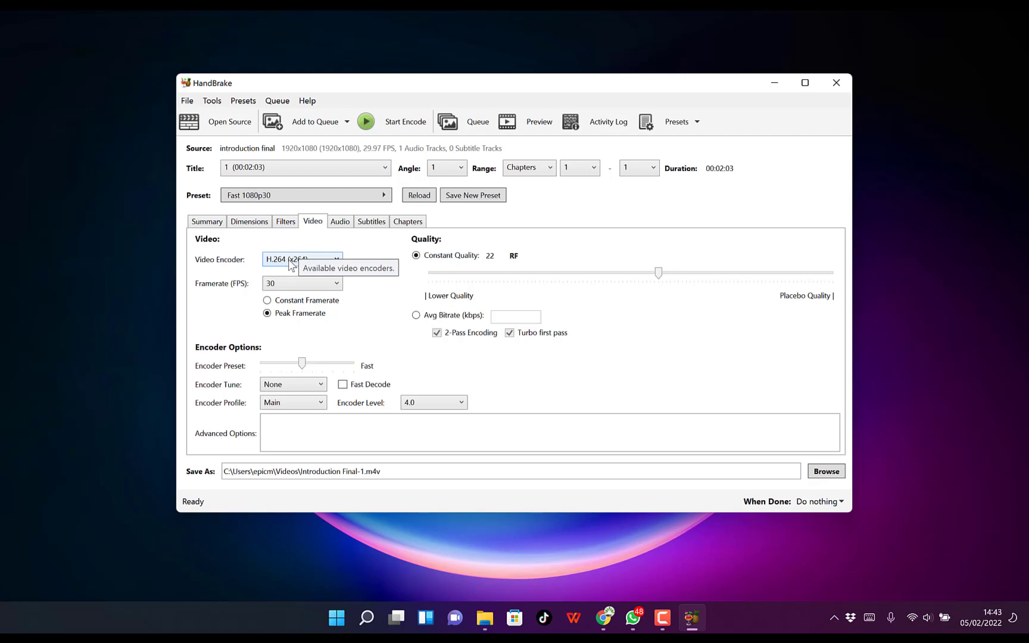
click(296, 259)
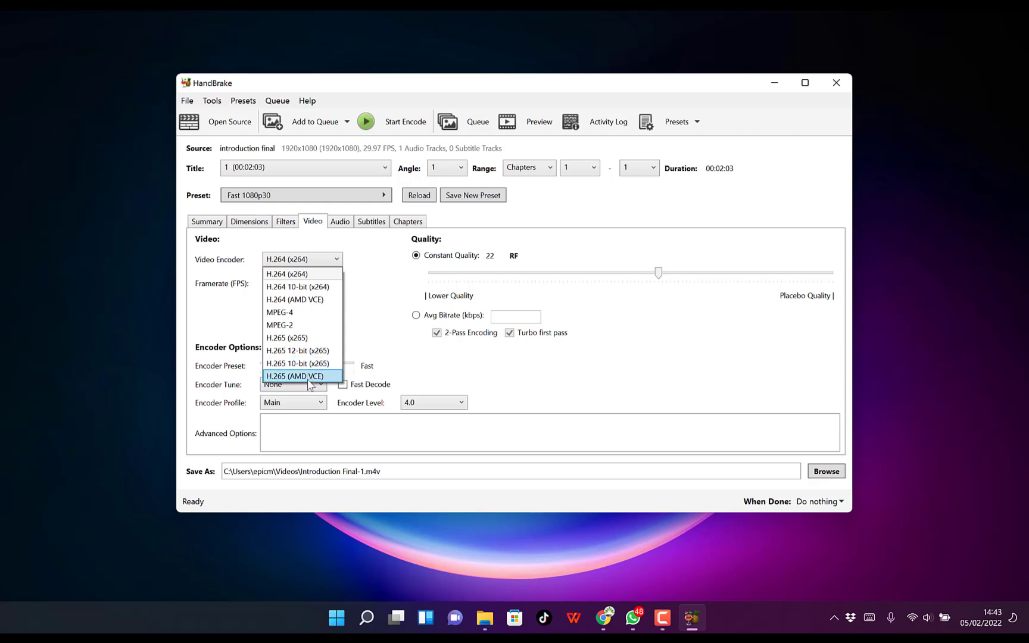
click(375, 318)
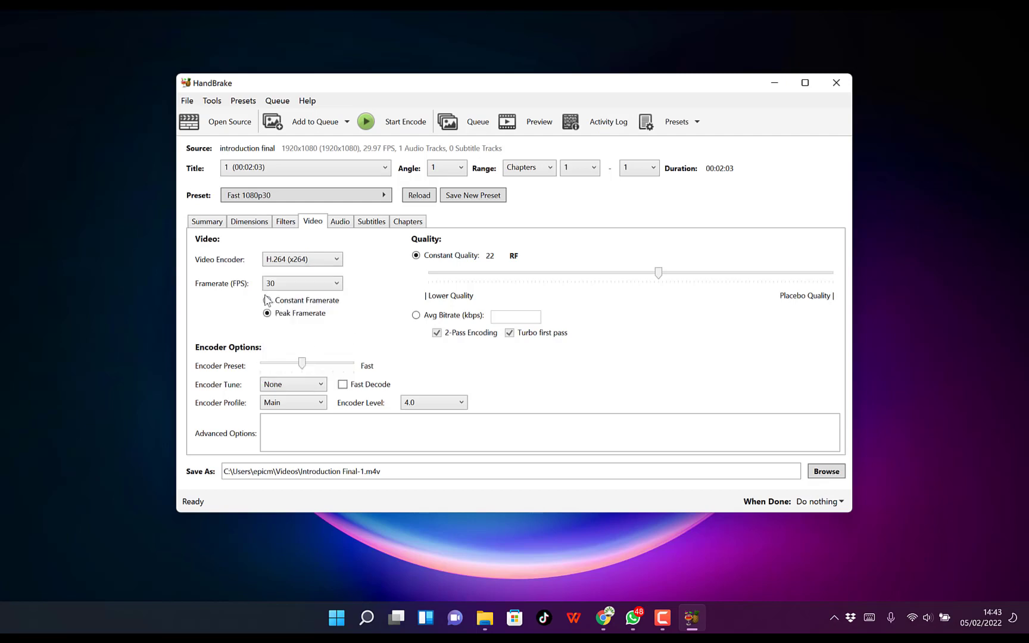
Step: Set the framerate to 29.97 FPS and switch it to Peak Framerate
click(300, 285)
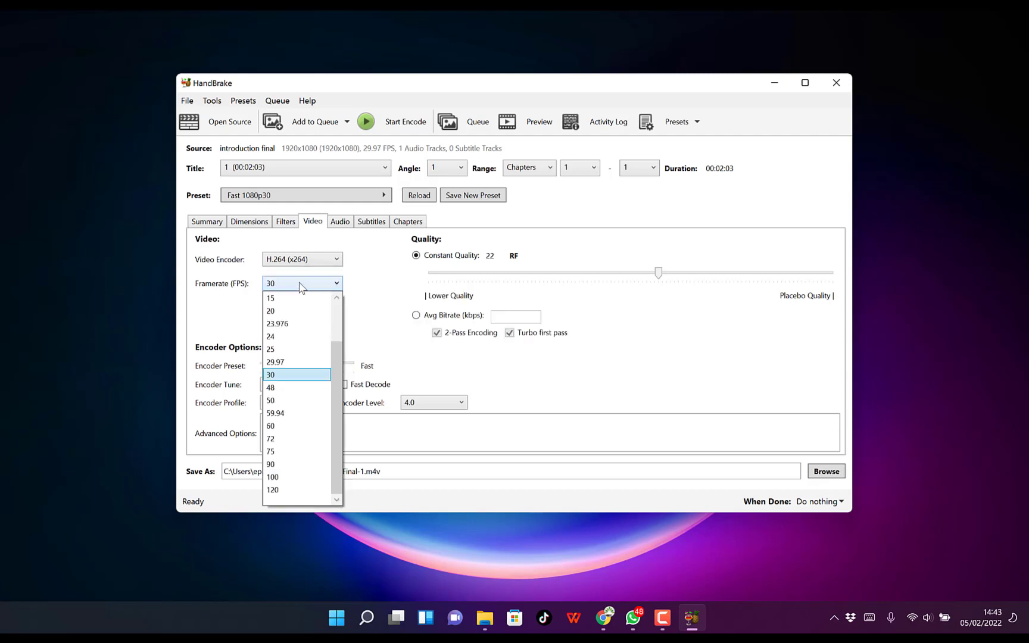
click(301, 363)
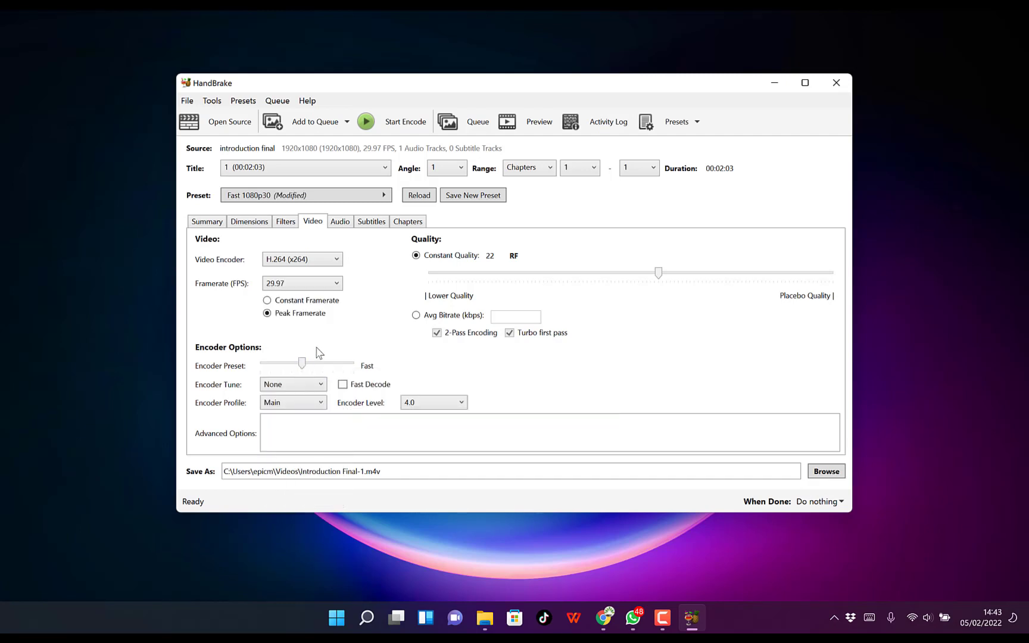
click(329, 284)
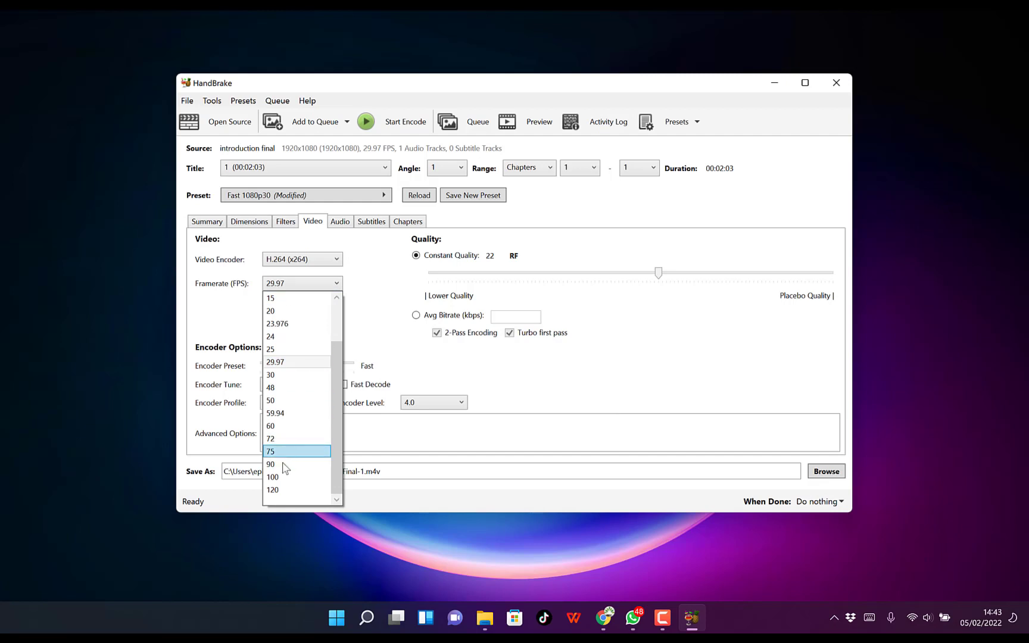
scroll(284, 473, up, 2)
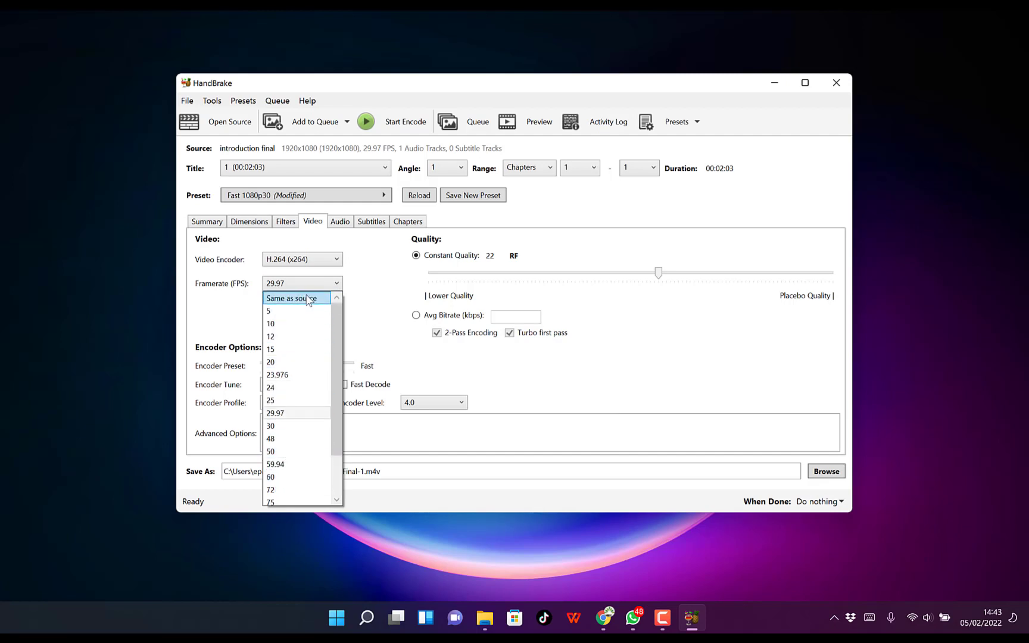
click(384, 342)
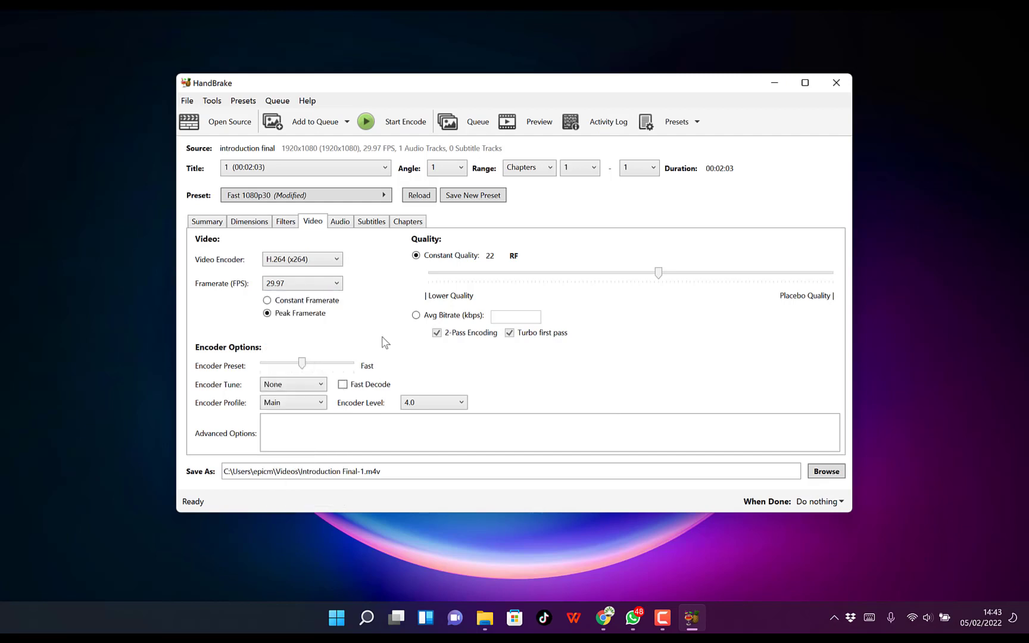
click(267, 313)
Step: Adjust the Constant Quality slider until it settles at RF 26
drag(659, 277, 703, 283)
drag(708, 279, 625, 256)
mouse_move(616, 277)
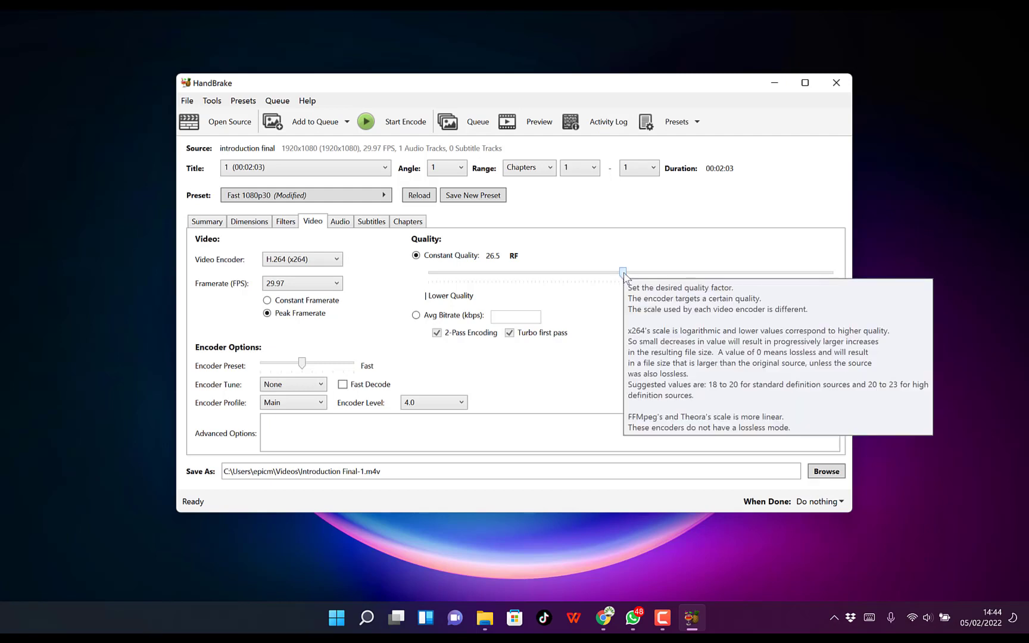
drag(624, 276, 630, 281)
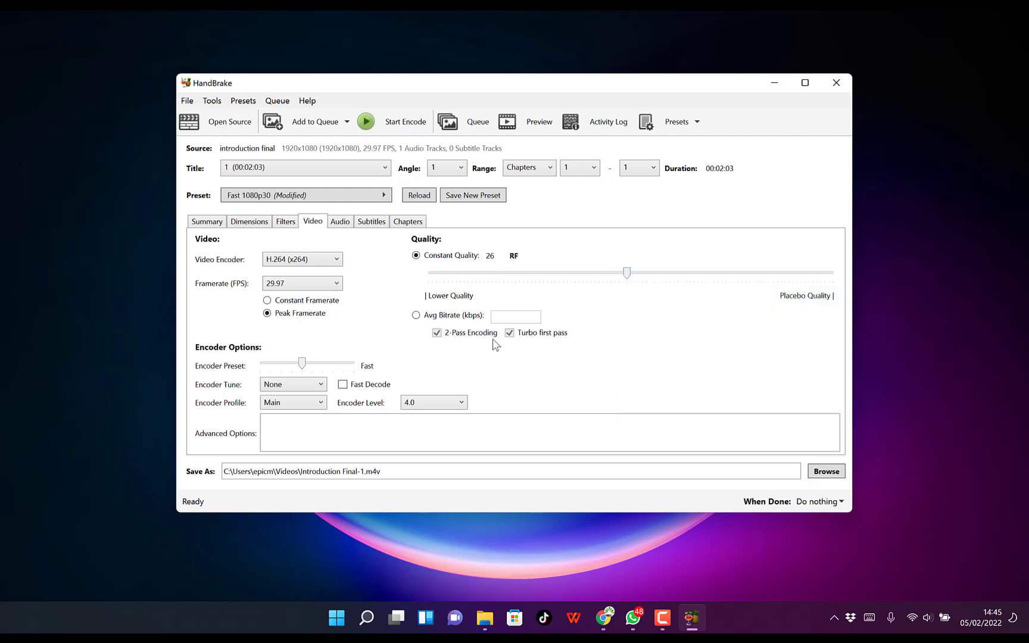
Step: Review the Audio, Subtitles and Chapters settings, leaving them unchanged
click(340, 223)
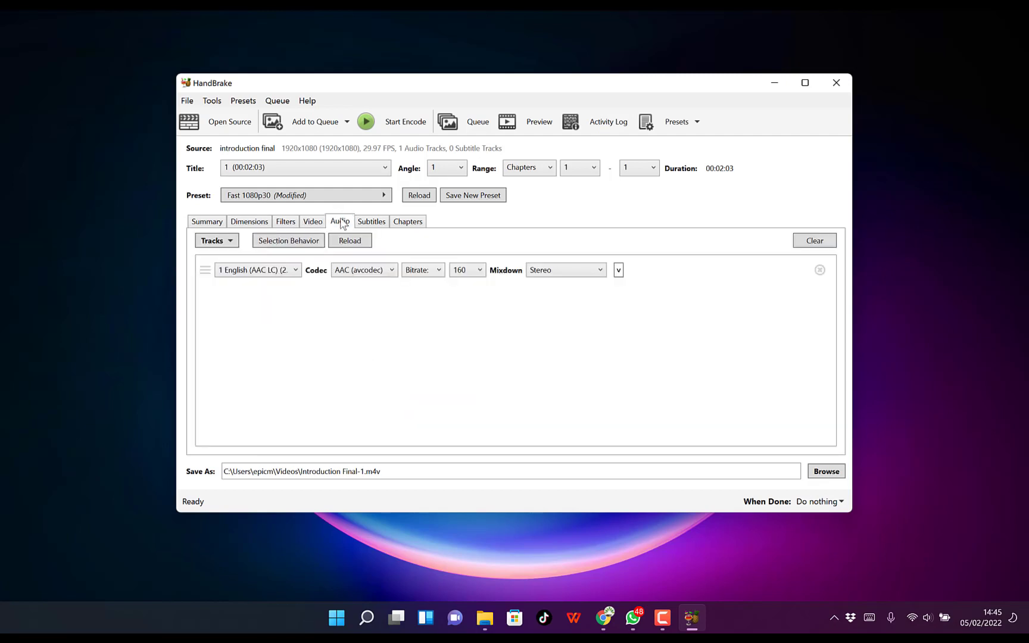
click(375, 222)
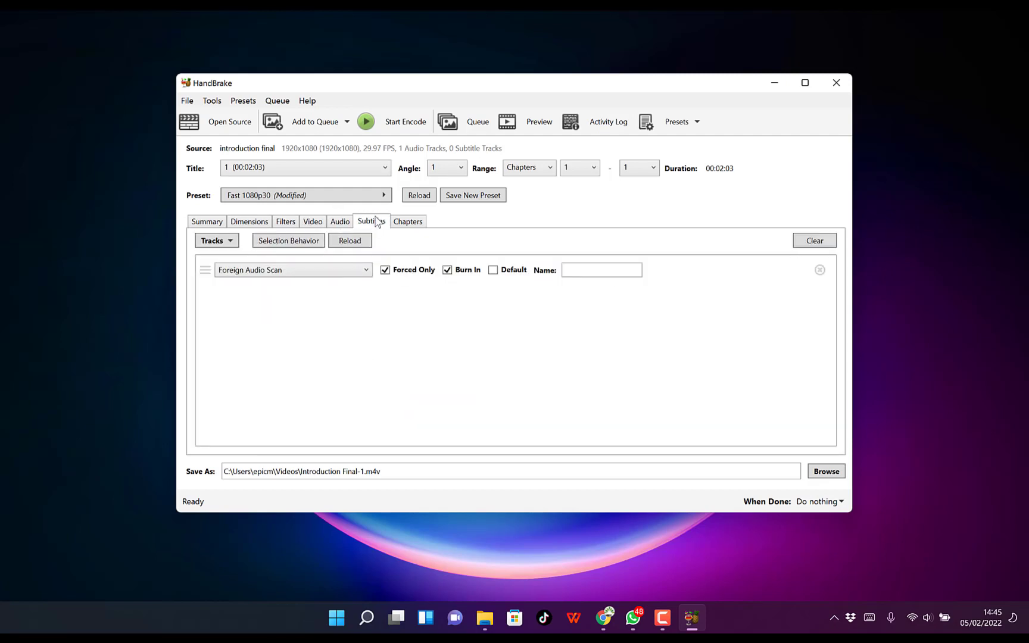
click(400, 223)
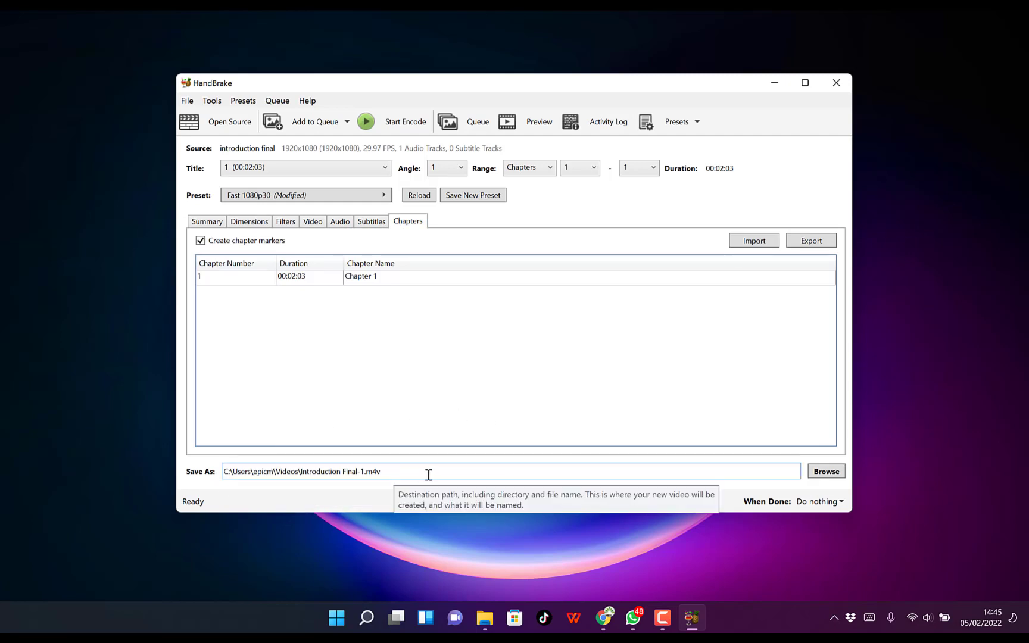
Step: Set the output location to Videos > NEW > Handbrake tutorial with file name 'Finished video'
click(834, 476)
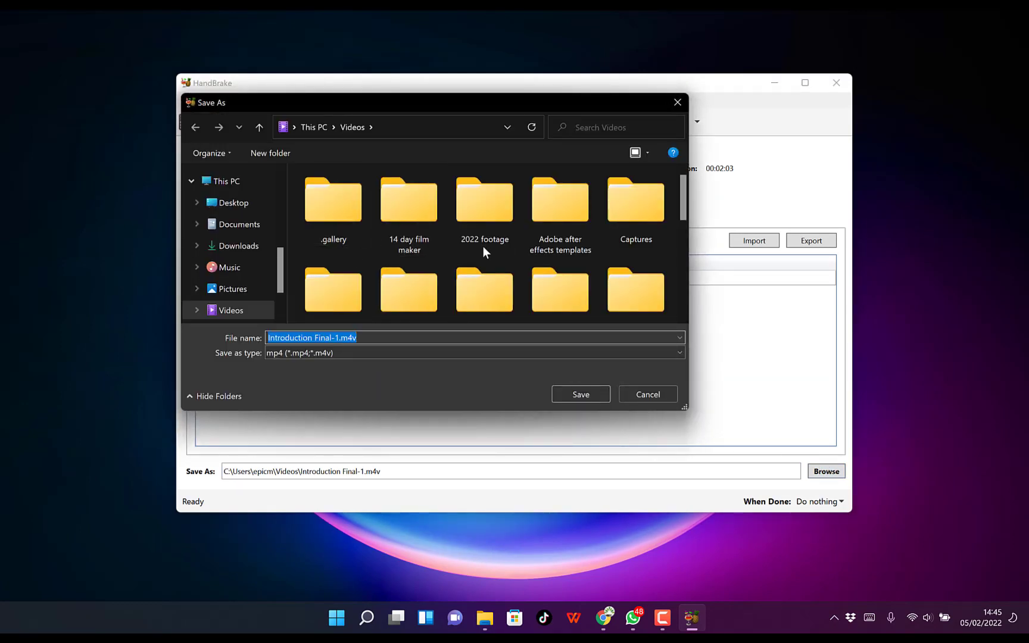
scroll(498, 250, down, 3)
double_click(345, 283)
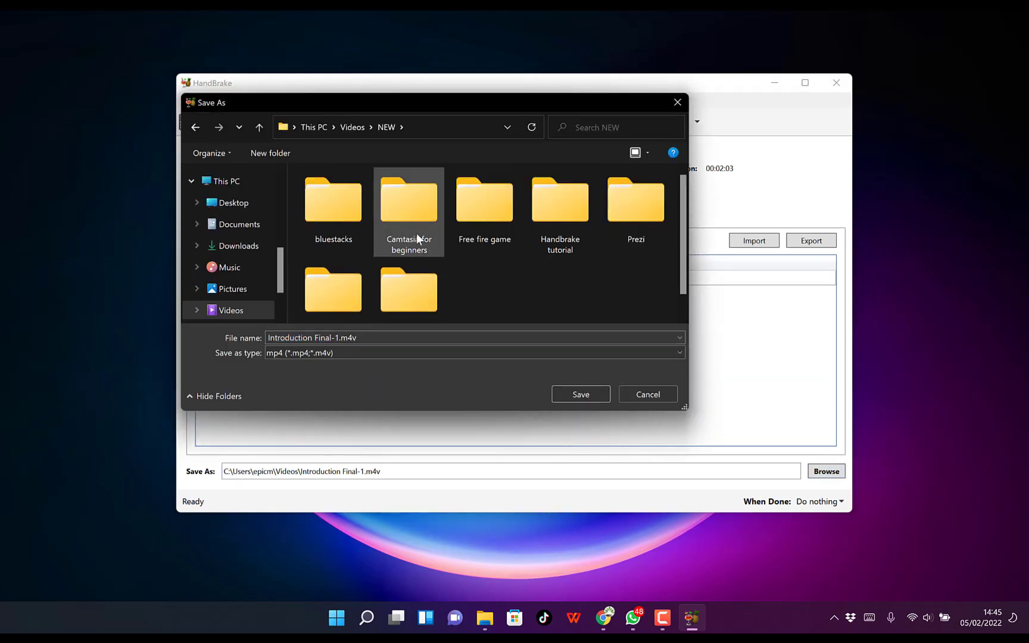
double_click(558, 239)
click(366, 337)
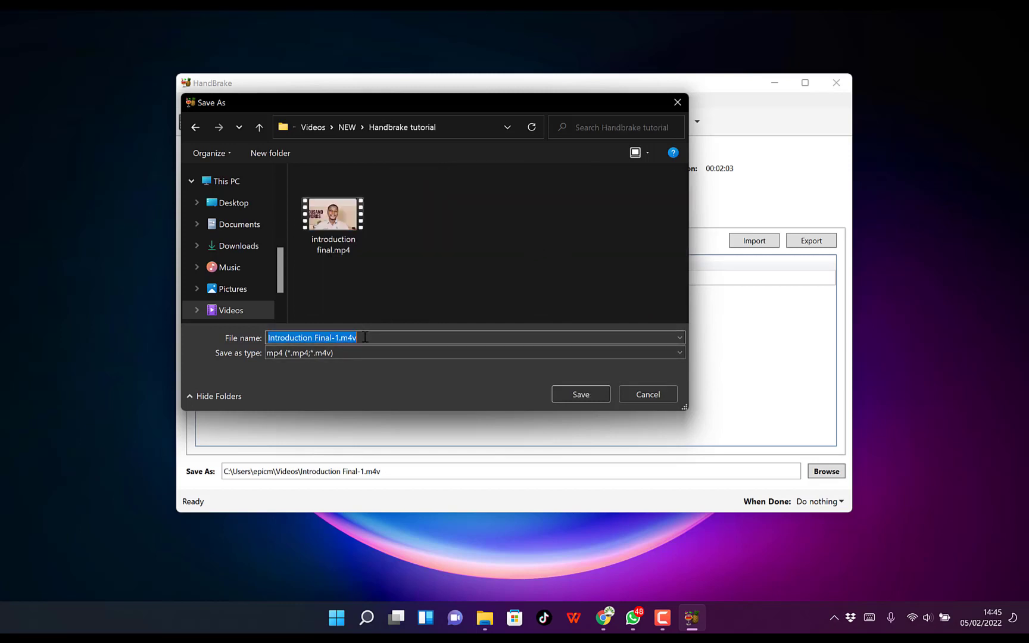
text(Finished video)
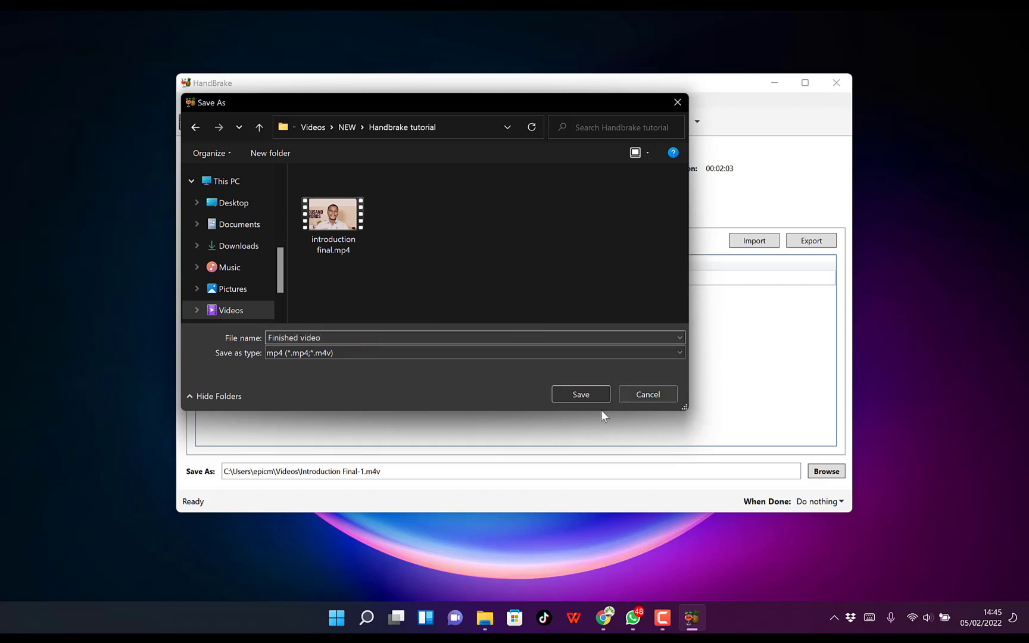
Step: Confirm the save destination and encode Finished video.m4v until the queue finishes
click(561, 394)
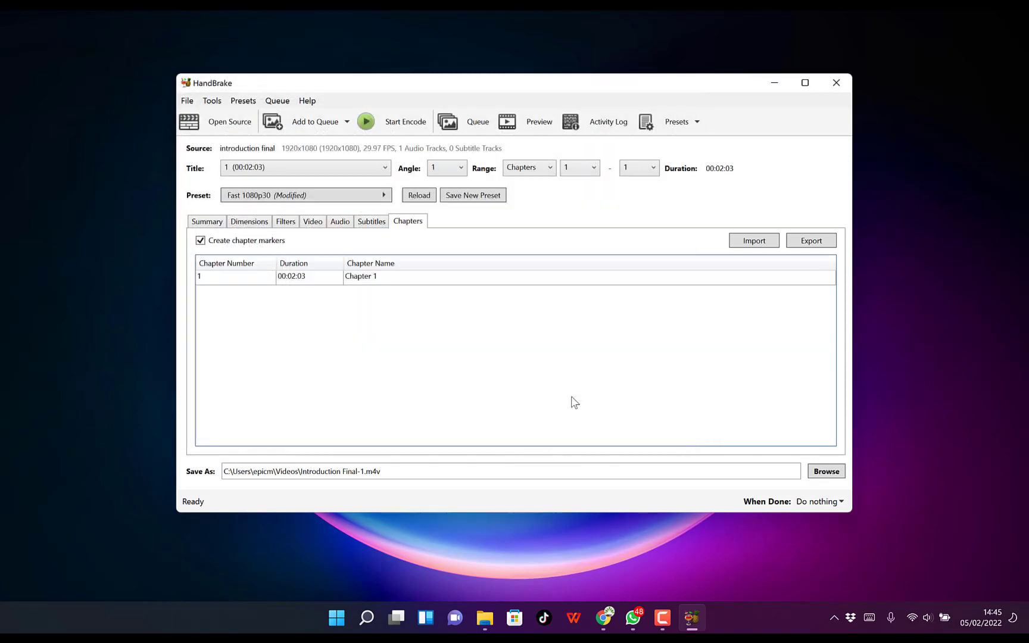
click(398, 131)
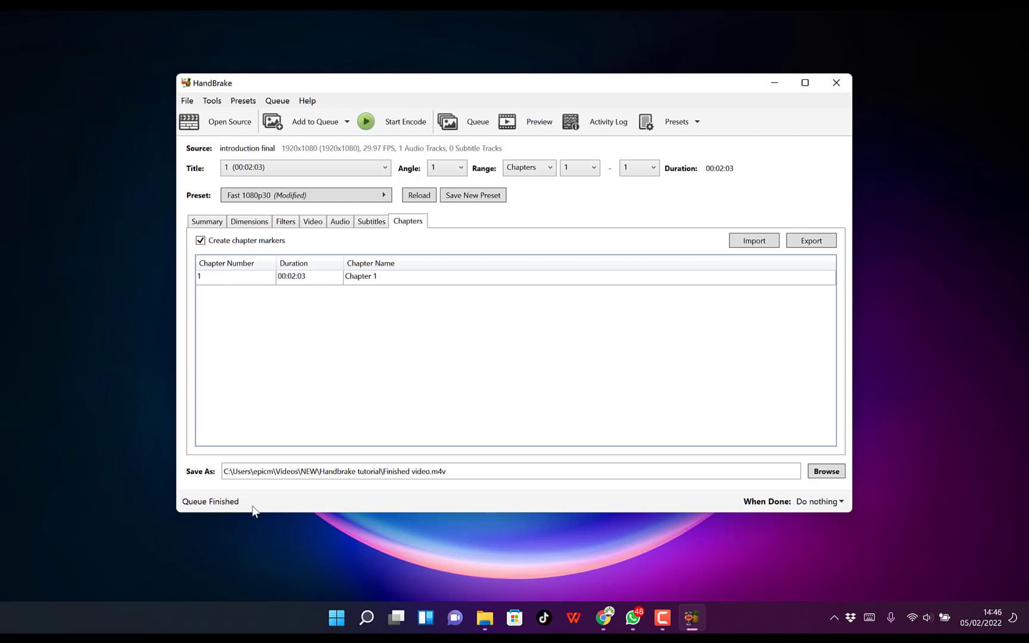
Step: Minimize HandBrake and bring up the Handbrake tutorial folder in File Explorer
click(774, 81)
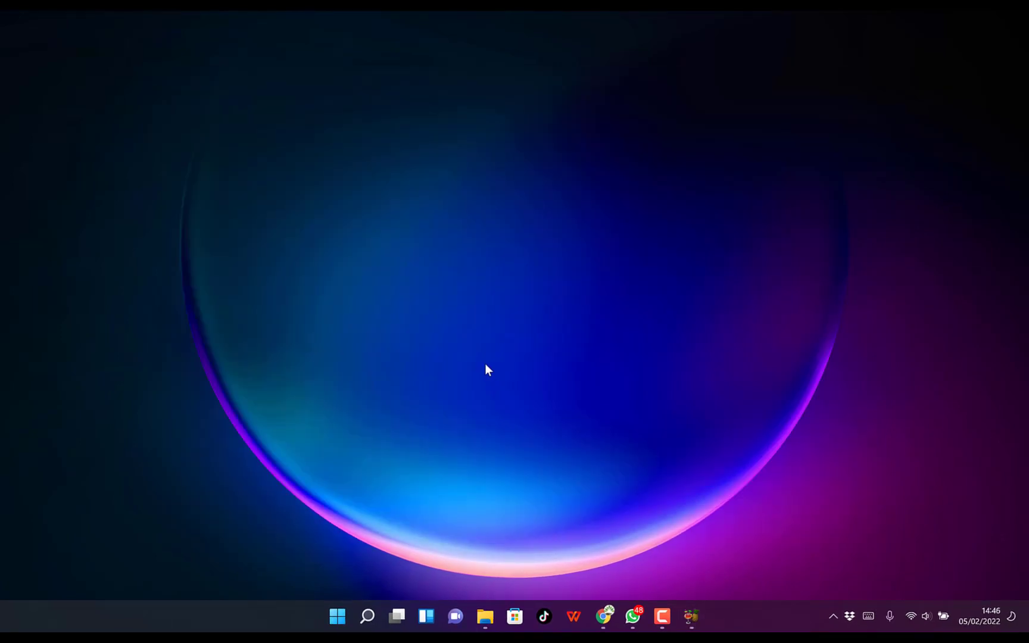
mouse_move(484, 620)
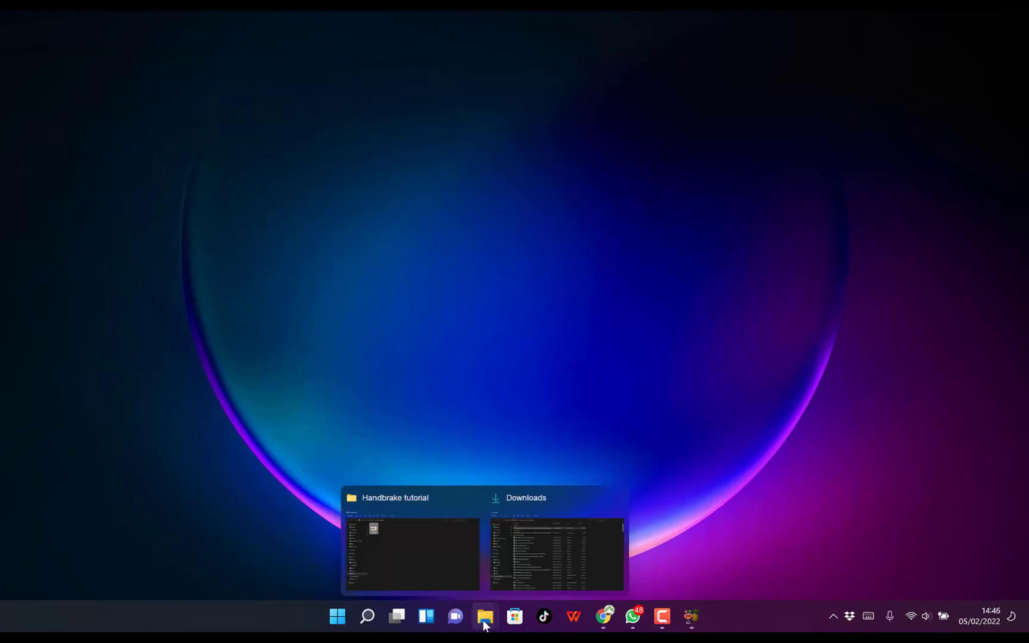
click(393, 518)
click(422, 182)
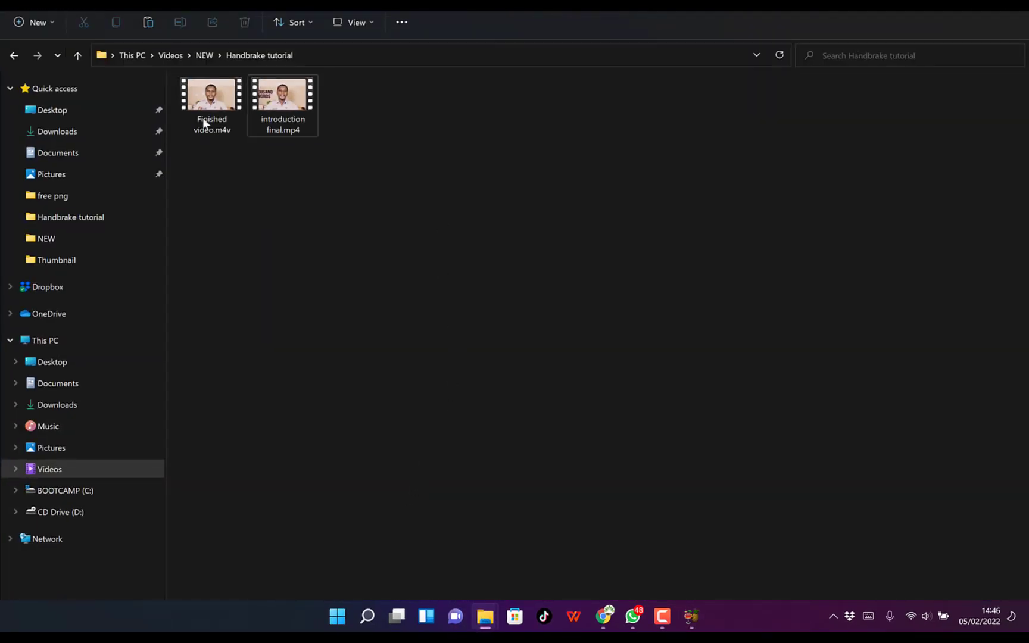
Step: Open the Properties of introduction final.mp4 to see its 314 MB size
click(206, 116)
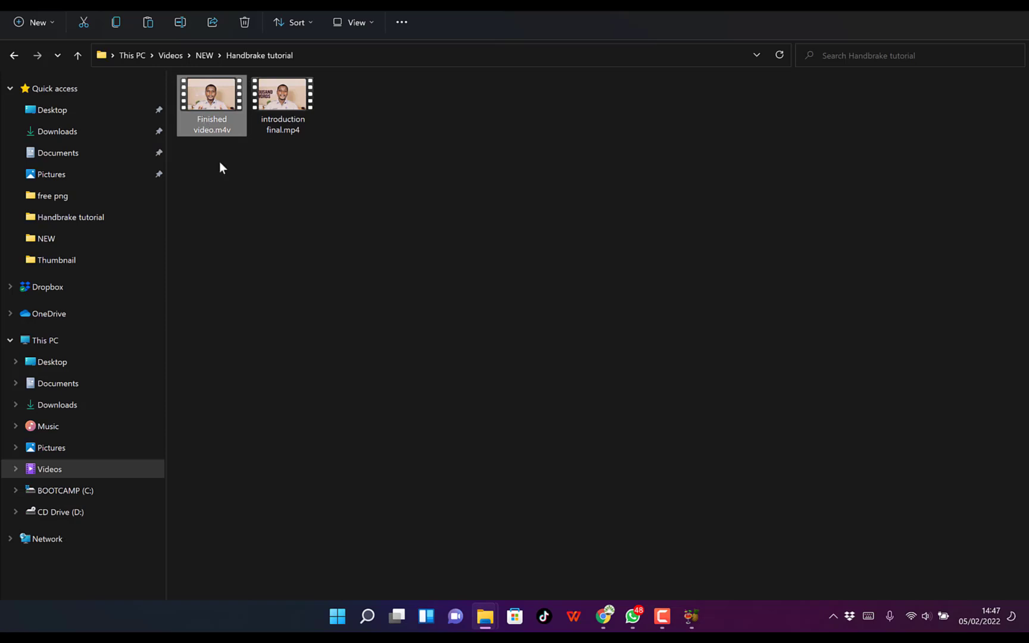
click(292, 100)
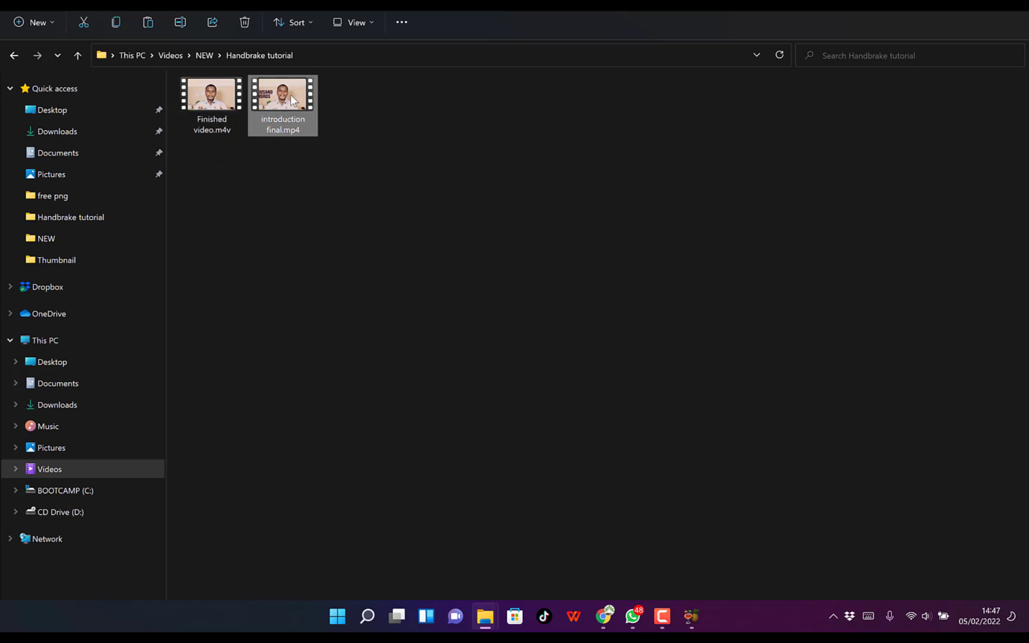
right_click(292, 100)
click(377, 309)
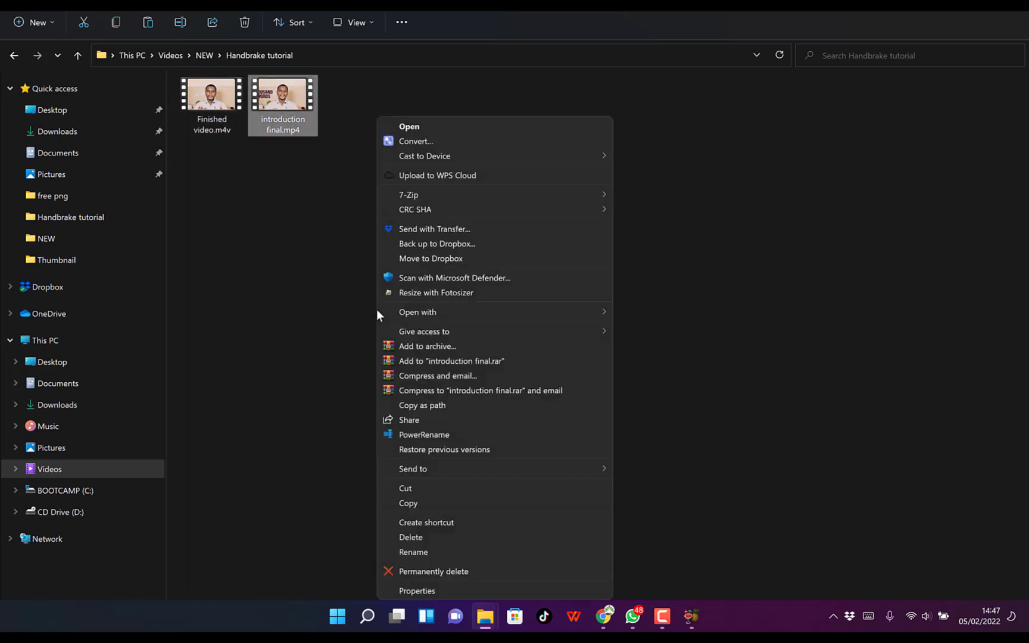
click(425, 591)
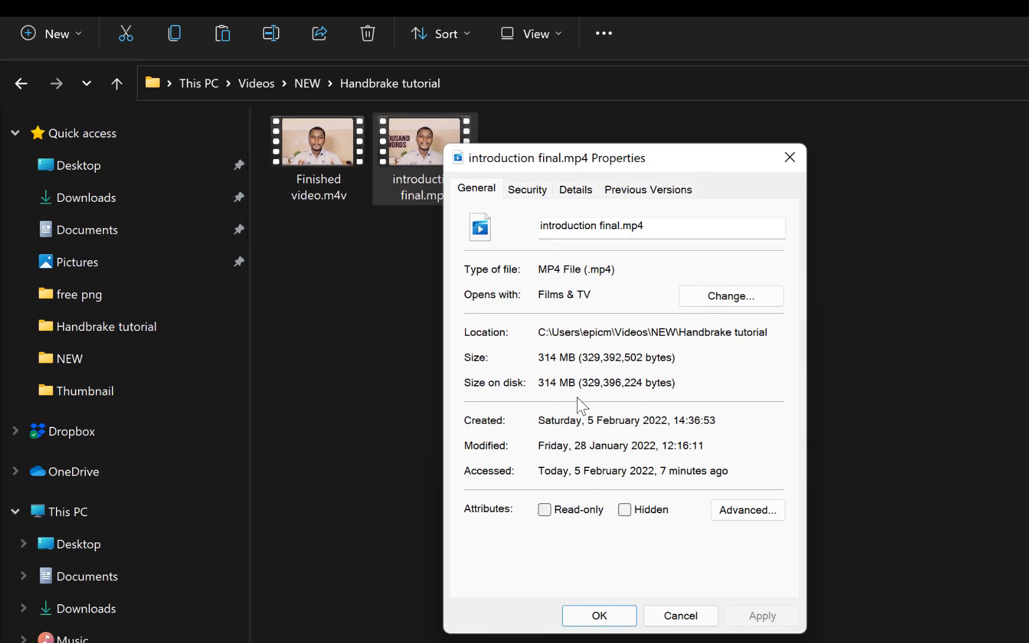
click(310, 135)
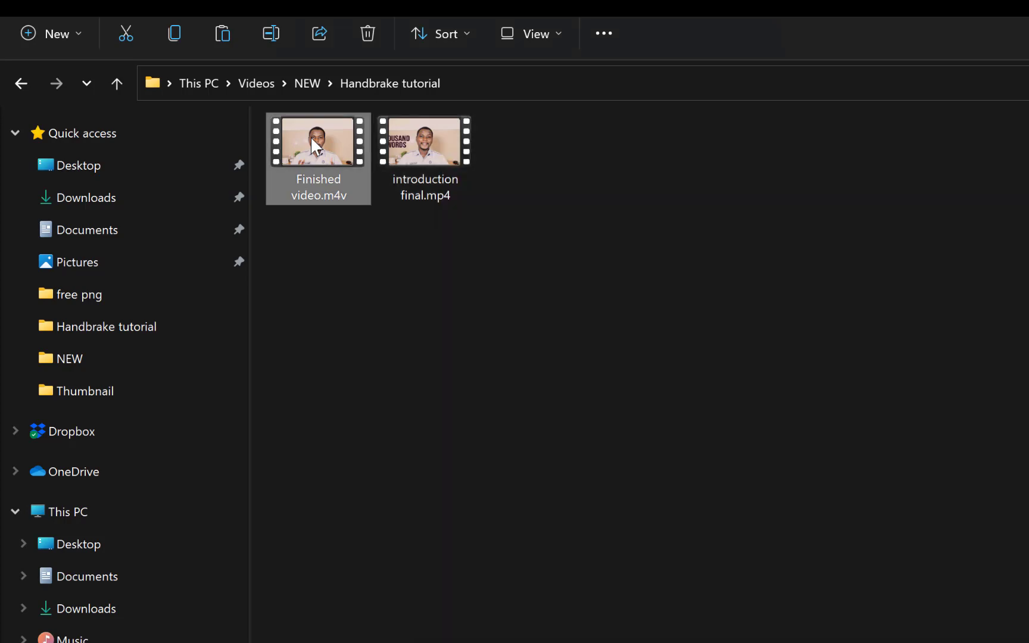
Step: Open Finished video.m4v's Properties, compare 22.0 MB against 314 MB, and close both dialogs
right_click(310, 136)
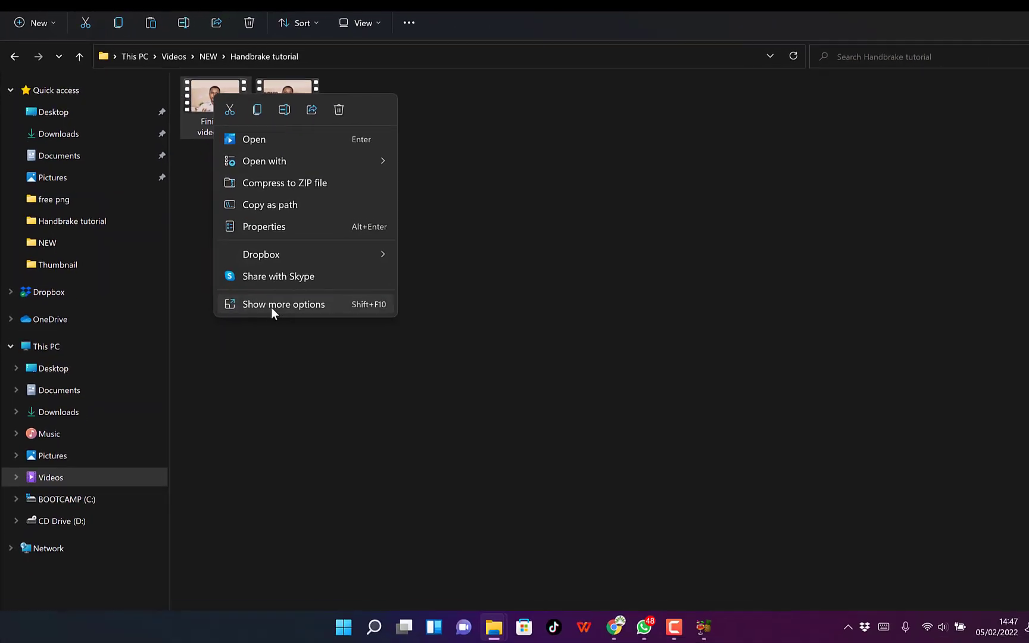
click(414, 447)
click(332, 590)
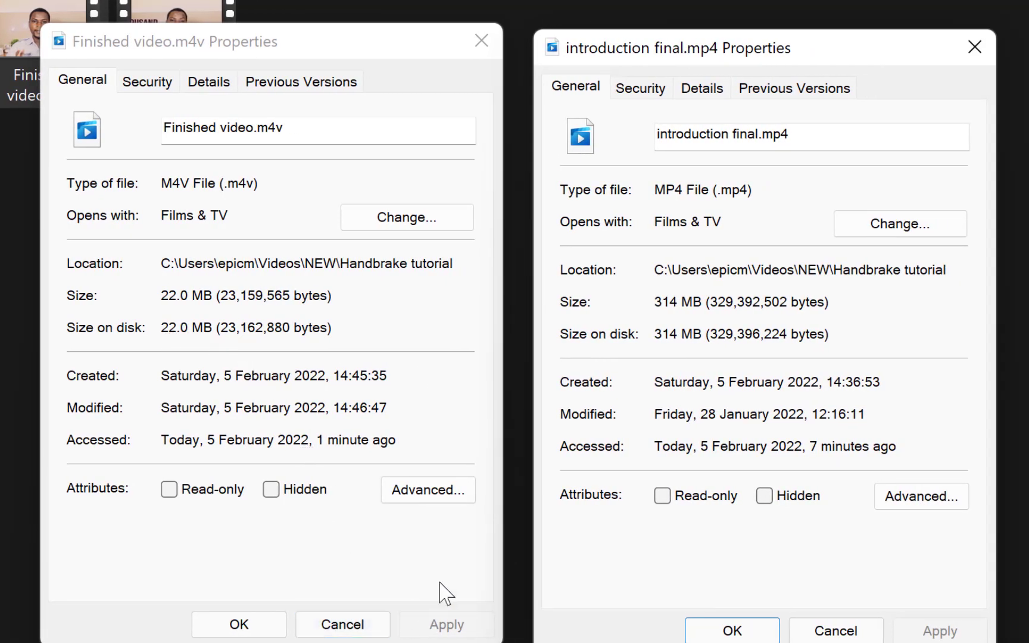
click(722, 626)
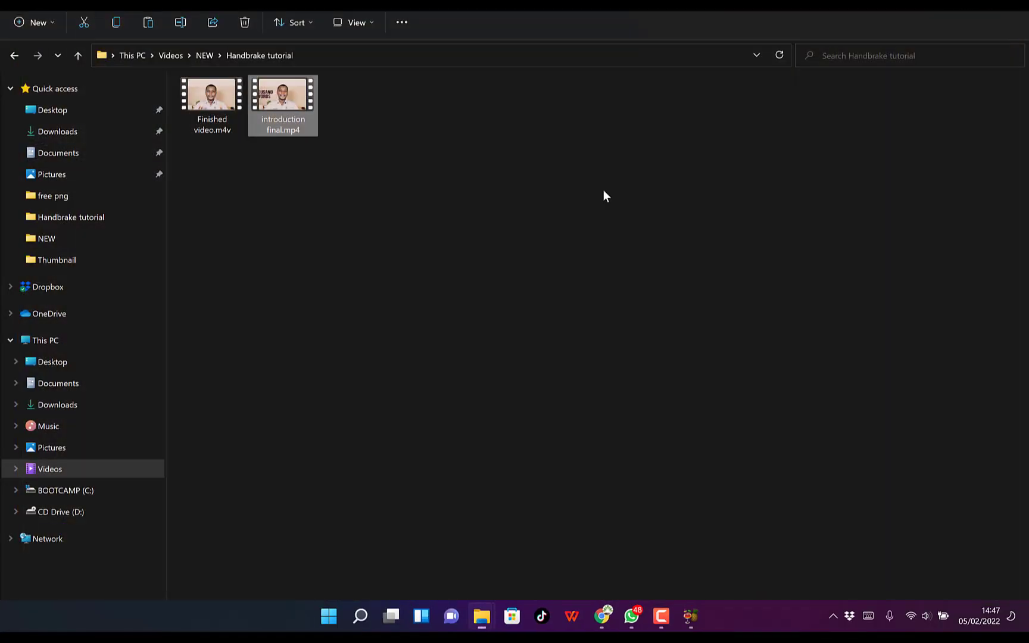
Step: Deselect the files and close the Handbrake tutorial folder window to reveal the desktop
click(354, 200)
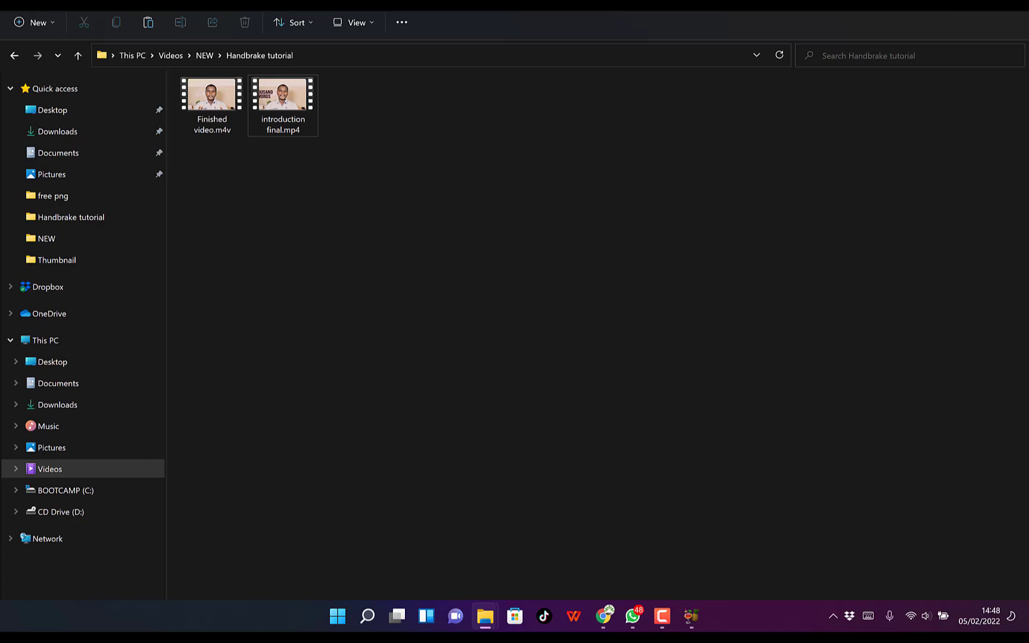
click(947, 7)
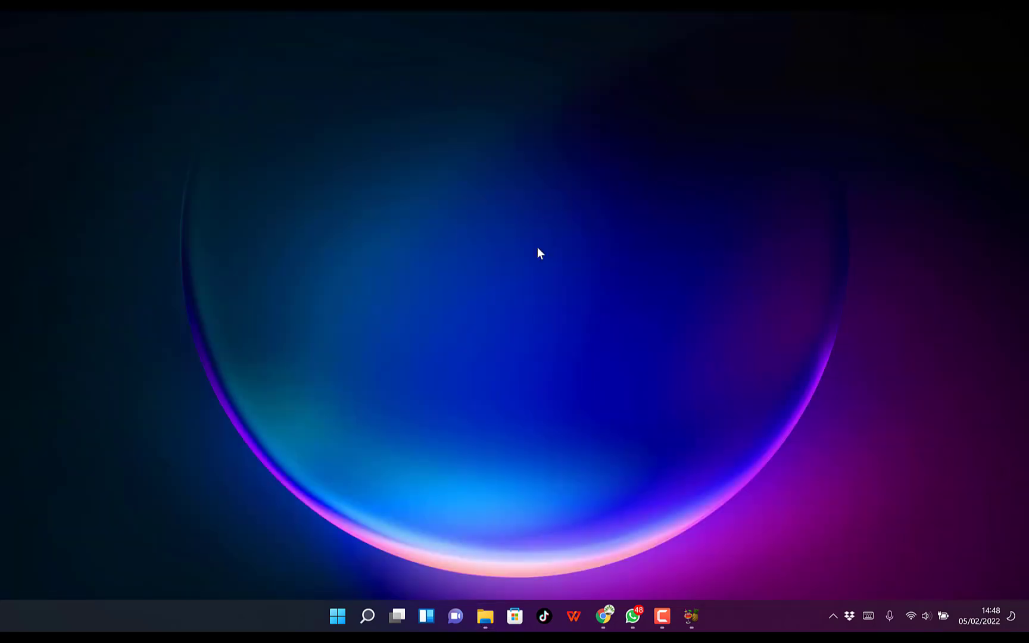